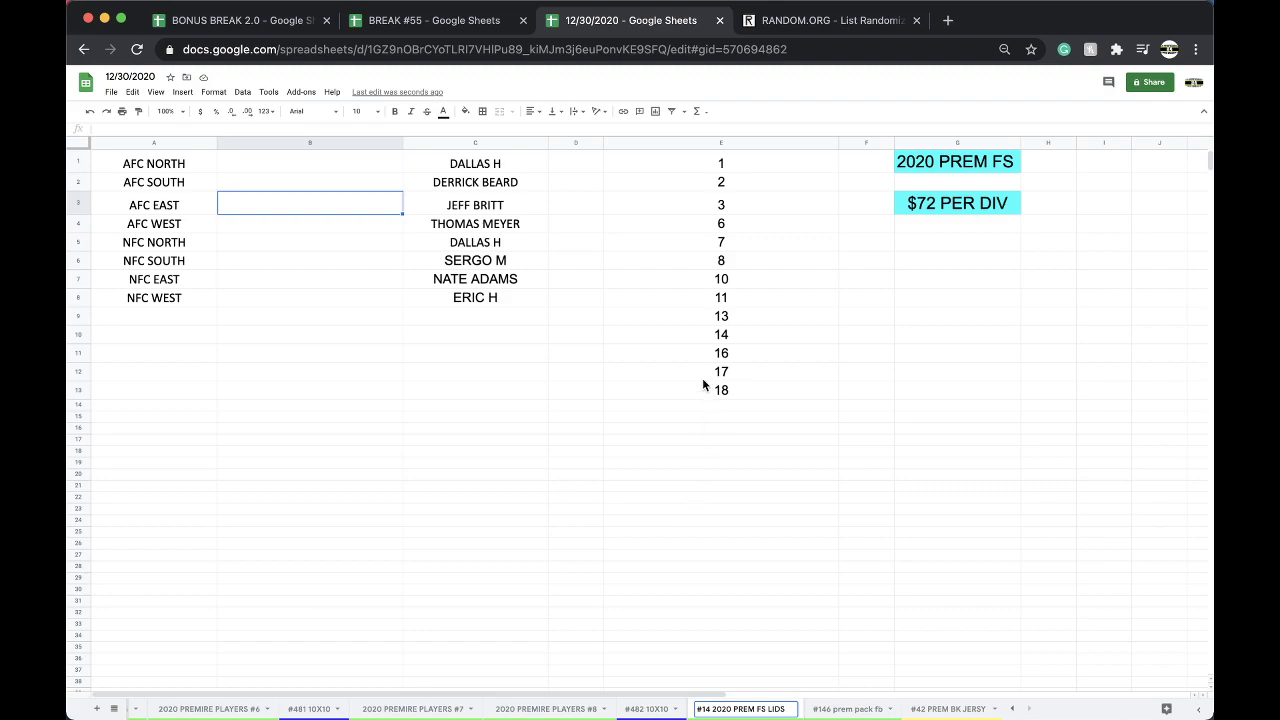
# Review the numbers listed in column E, from the first entry down to the last.
pyautogui.click(706, 390)
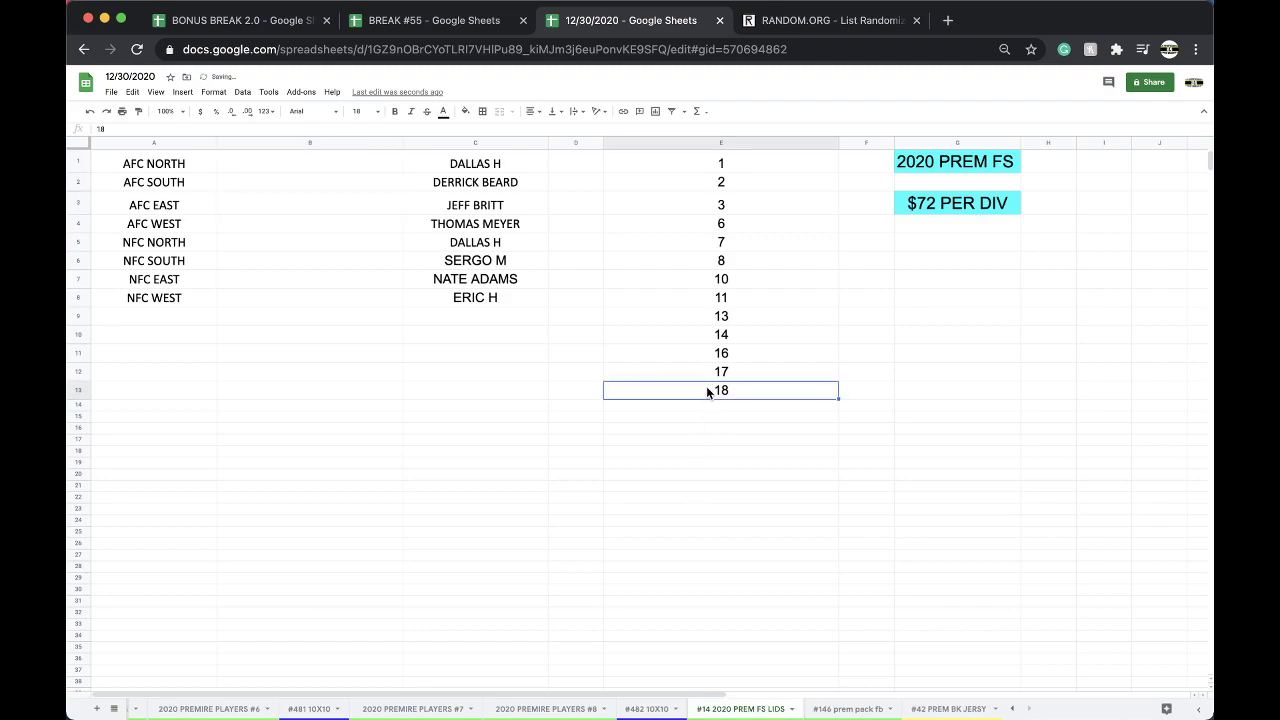
pyautogui.click(712, 163)
pyautogui.press('Down')
pyautogui.press('Down')
pyautogui.press('Down')
pyautogui.press('Down')
pyautogui.press('Down')
pyautogui.press('Down')
pyautogui.press('Down')
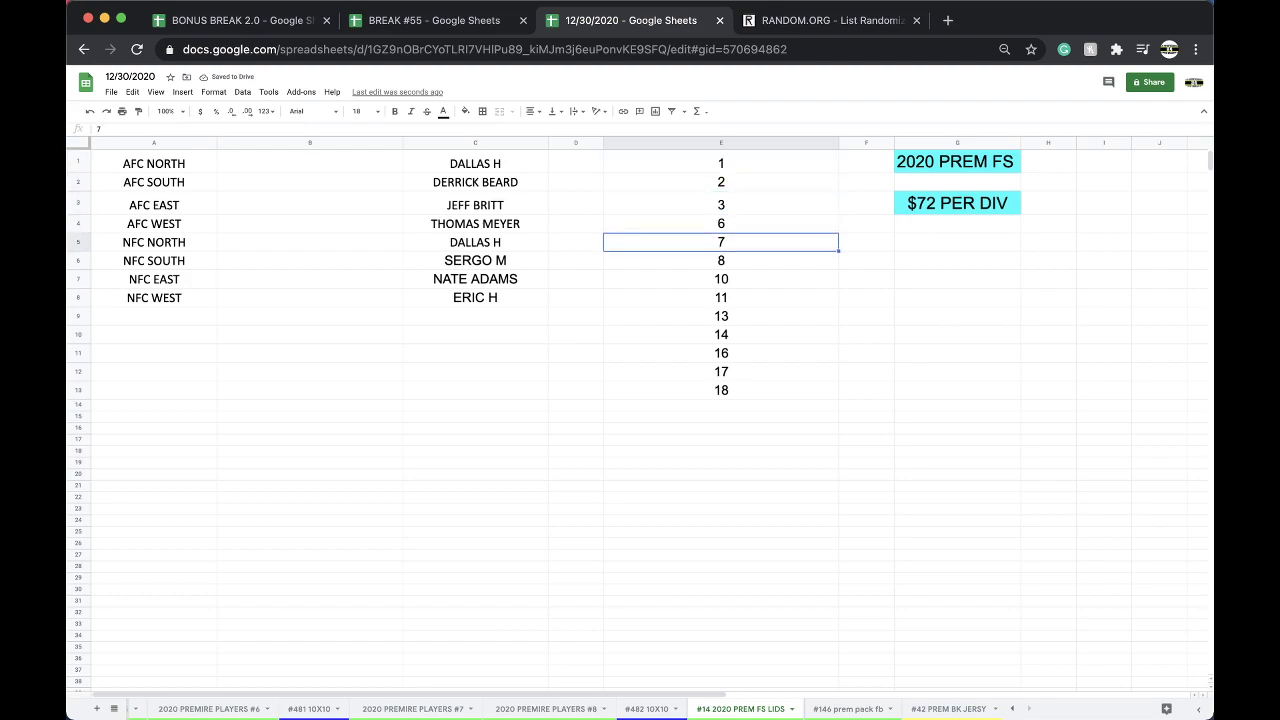
pyautogui.press('Down')
pyautogui.press('Down')
pyautogui.press('Down')
pyautogui.press('Down')
pyautogui.press('Down')
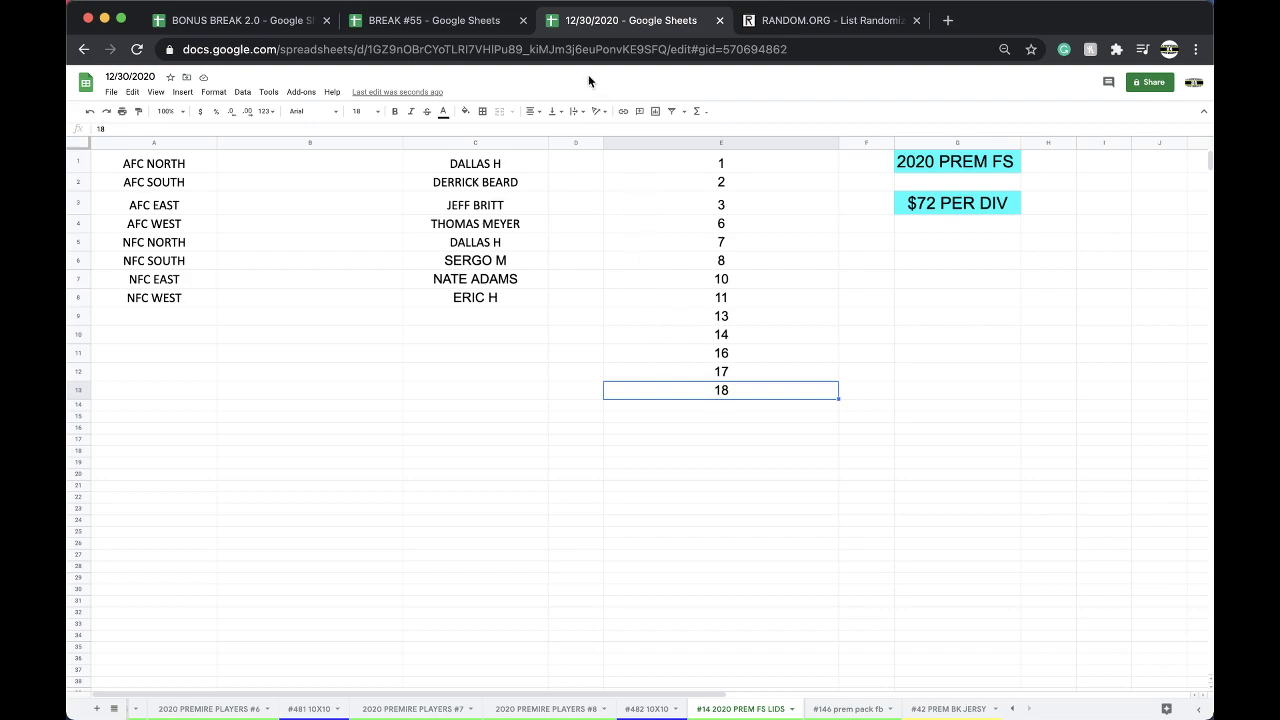
# Check the number used on BREAK #55's #13 2020 PREM FS LID sheet and remove 7 from column E in 12/30/2020, shifting the following numbers up.
pyautogui.click(484, 24)
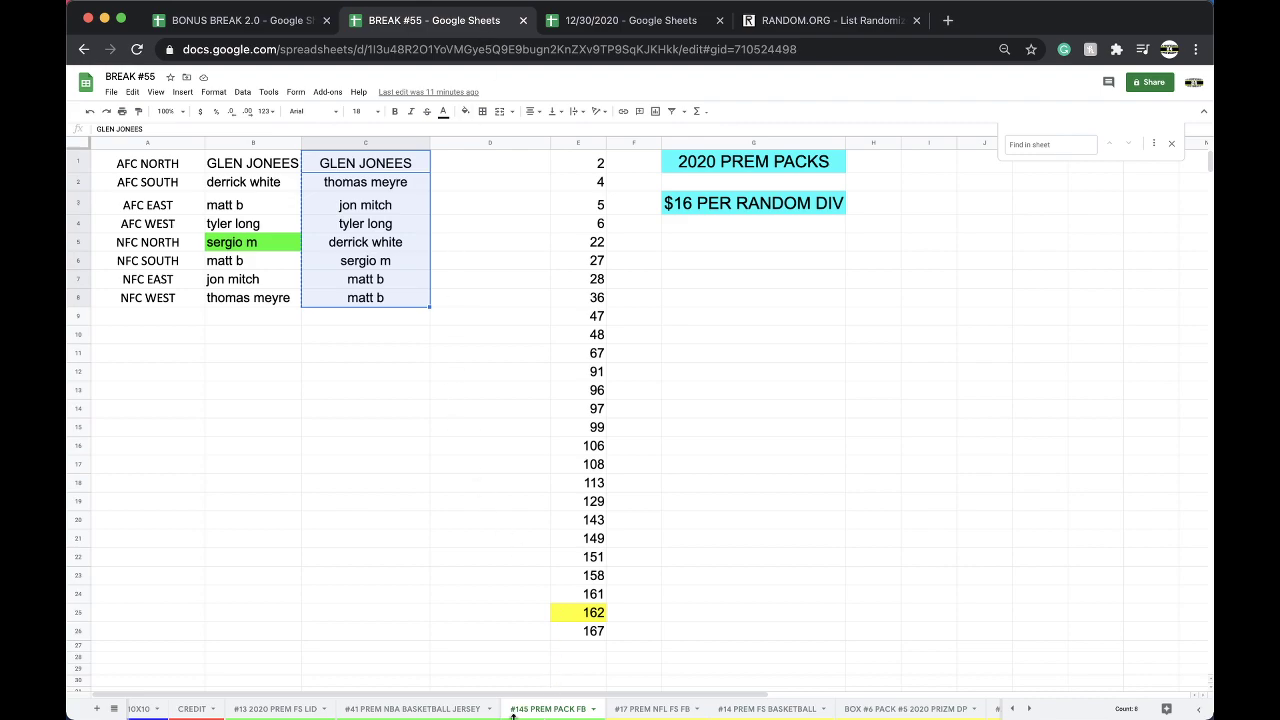
pyautogui.click(300, 709)
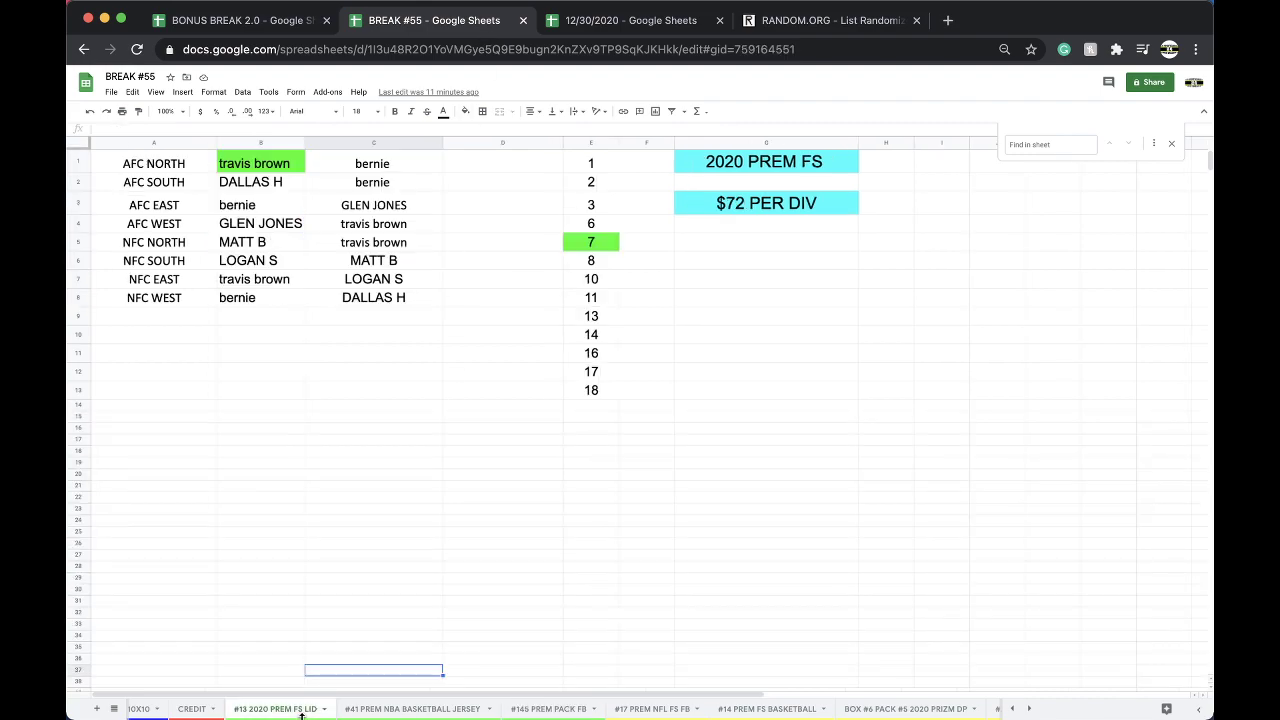
pyautogui.click(588, 18)
pyautogui.moveTo(710, 262); pyautogui.dragTo(736, 390)
pyautogui.hotkey('ctrl', 'c')
pyautogui.press('Delete')
pyautogui.click(698, 249)
pyautogui.hotkey('ctrl', 'v')
# Copy the numbers in column E and randomize them five times with RANDOM.ORG's List Randomizer.
pyautogui.click(669, 143)
pyautogui.hotkey('ctrl', 'c')
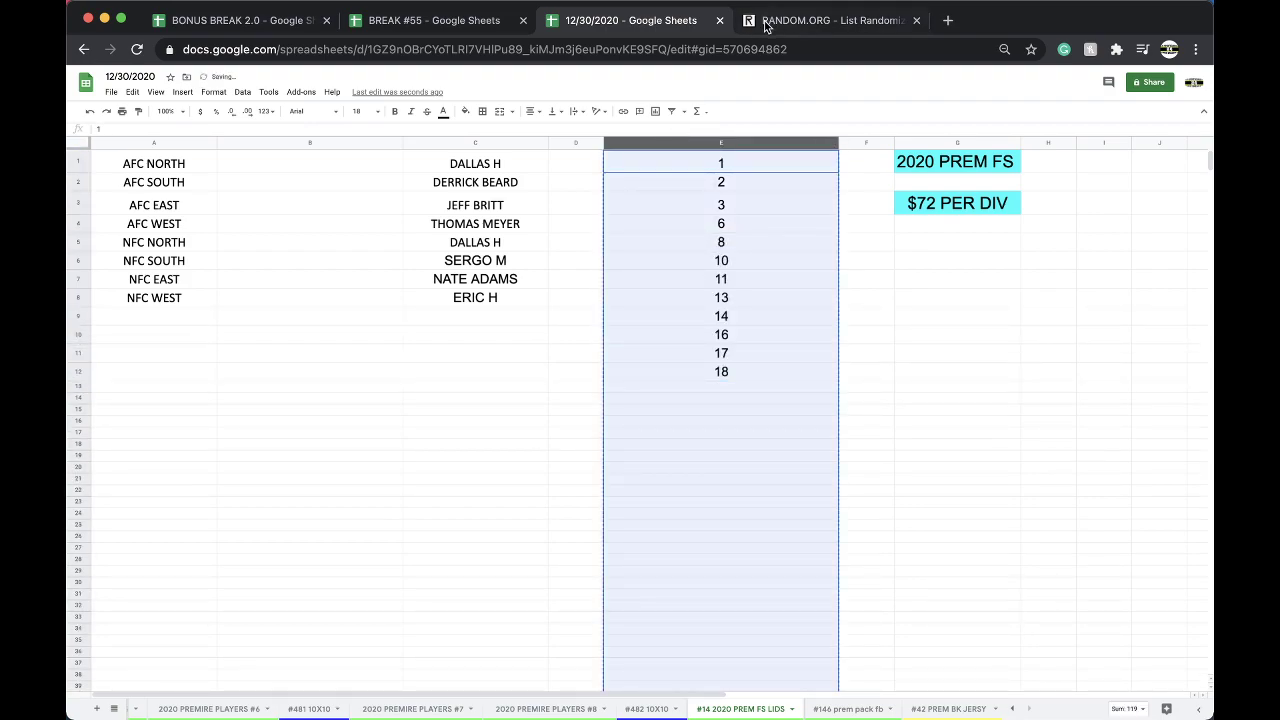
pyautogui.click(765, 20)
pyautogui.click(228, 49)
pyautogui.press('Return')
pyautogui.hotkey('ctrl', 'v')
pyautogui.click(346, 575)
pyautogui.click(336, 499)
pyautogui.click(331, 527)
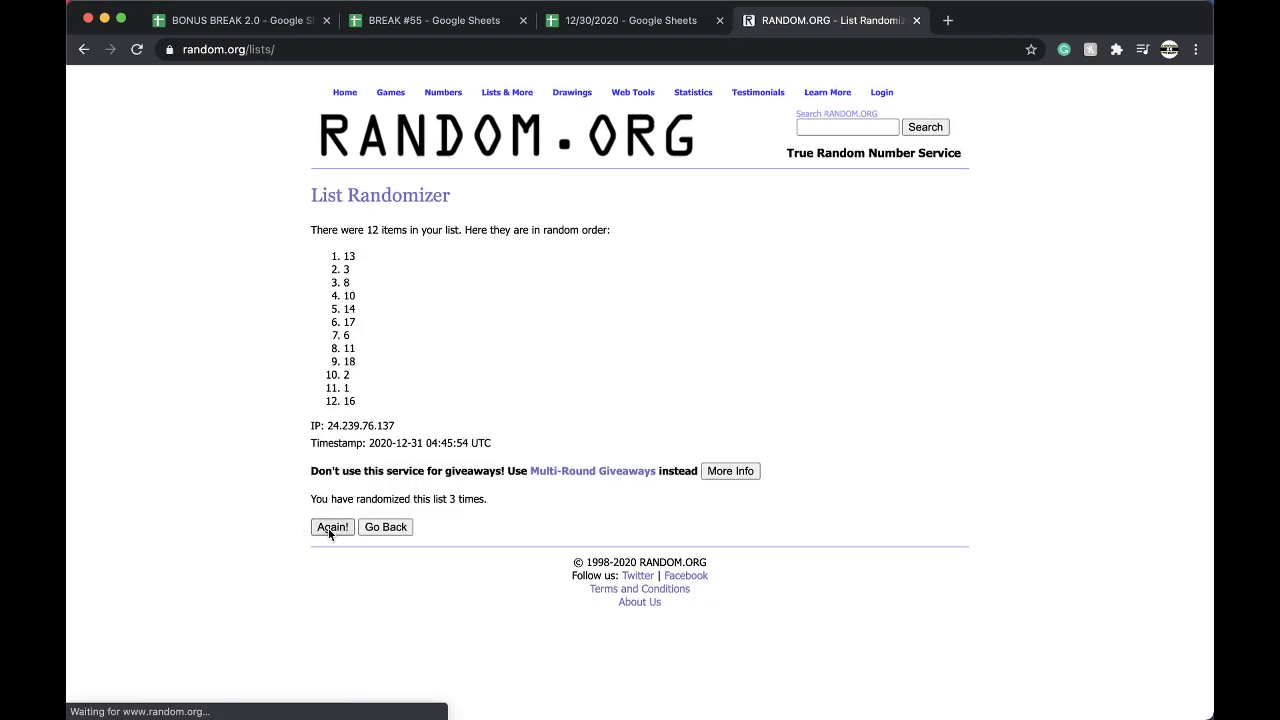
pyautogui.click(331, 527)
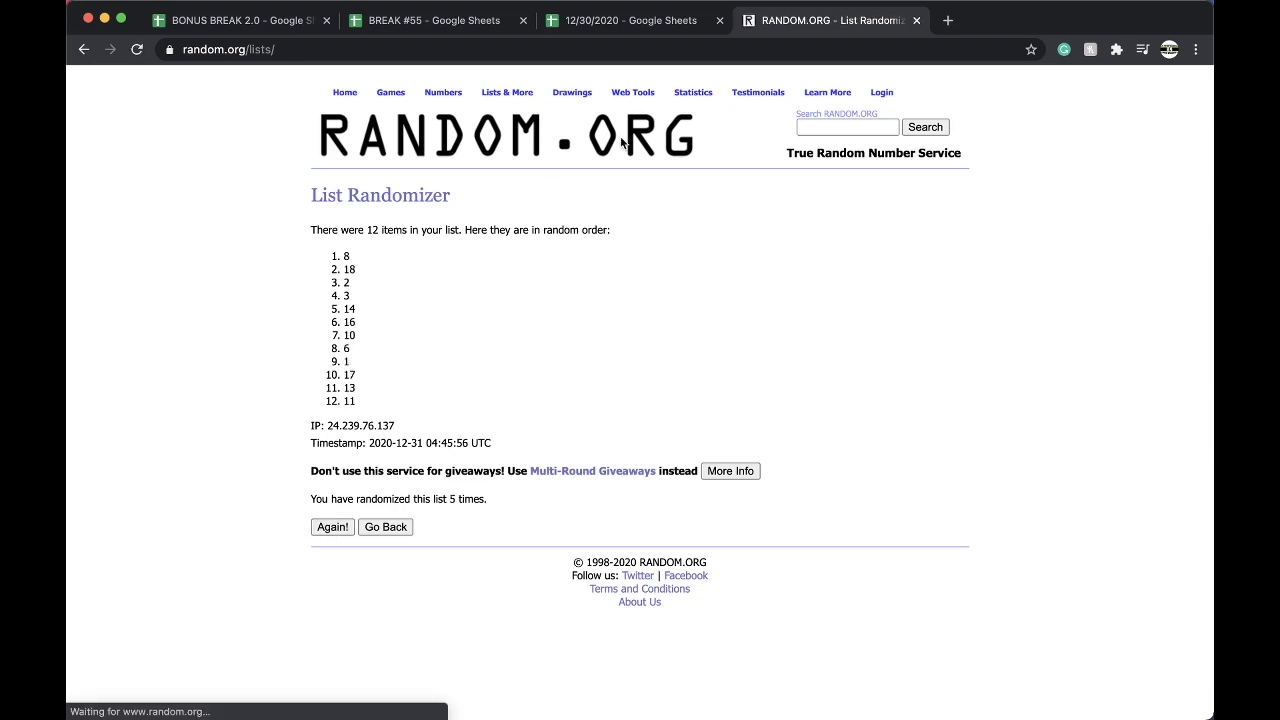
# Highlight the drawn number 8 in column E of the 12/30/2020 spreadsheet in yellow.
pyautogui.click(630, 20)
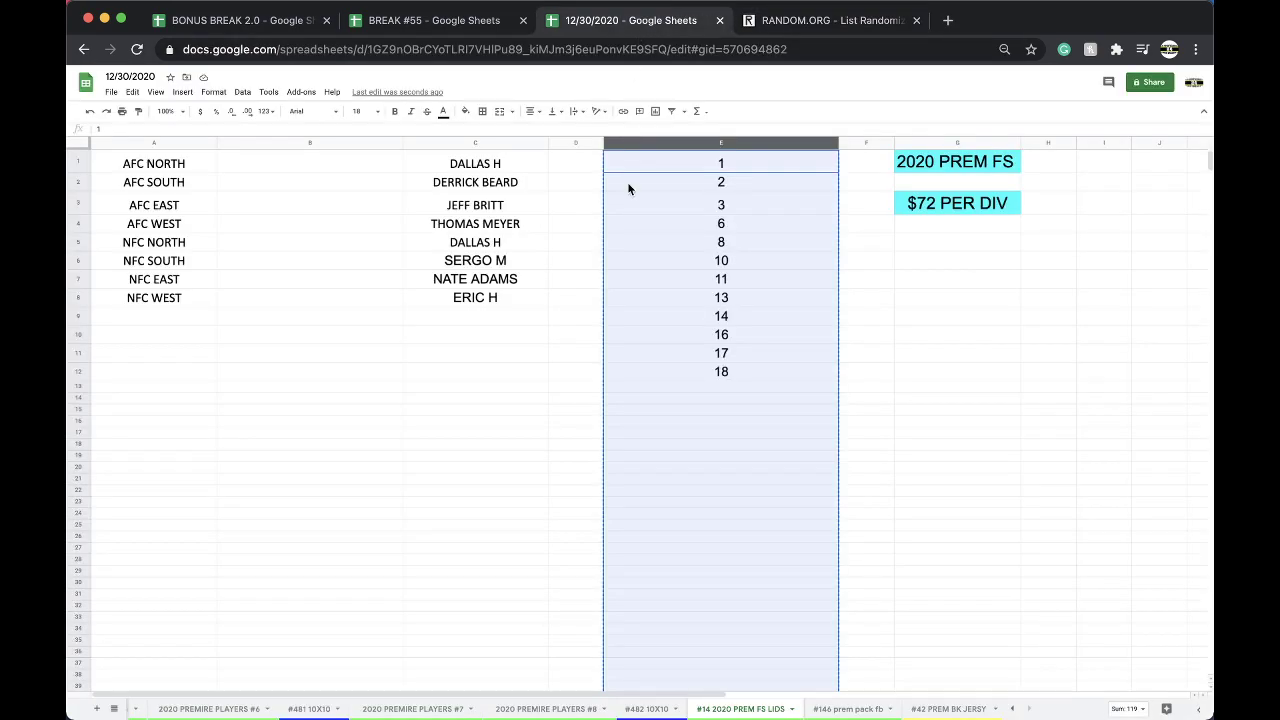
pyautogui.click(705, 244)
pyautogui.click(465, 111)
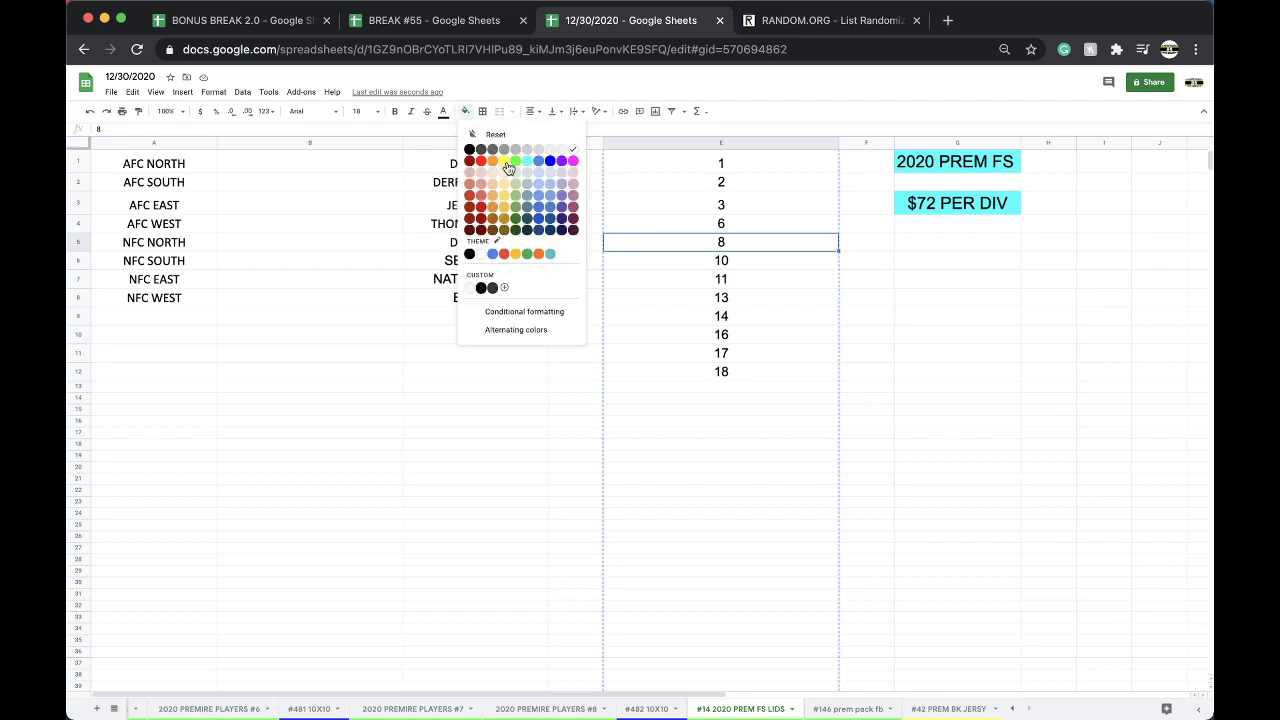
pyautogui.click(507, 163)
# Duplicate the #14 2020 PREM FS LIDS sheet and rename the copy #15 2020 PREM FS LIDS.
pyautogui.rightClick(738, 708)
pyautogui.click(727, 540)
pyautogui.doubleClick(757, 709)
pyautogui.moveTo(757, 709); pyautogui.dragTo(650, 712)
pyautogui.write('#15')
pyautogui.press('Return')
# Color the #15 2020 PREM FS LIDS sheet tab yellow and clear the participant names from its column C.
pyautogui.click(665, 628)
pyautogui.rightClick(727, 708)
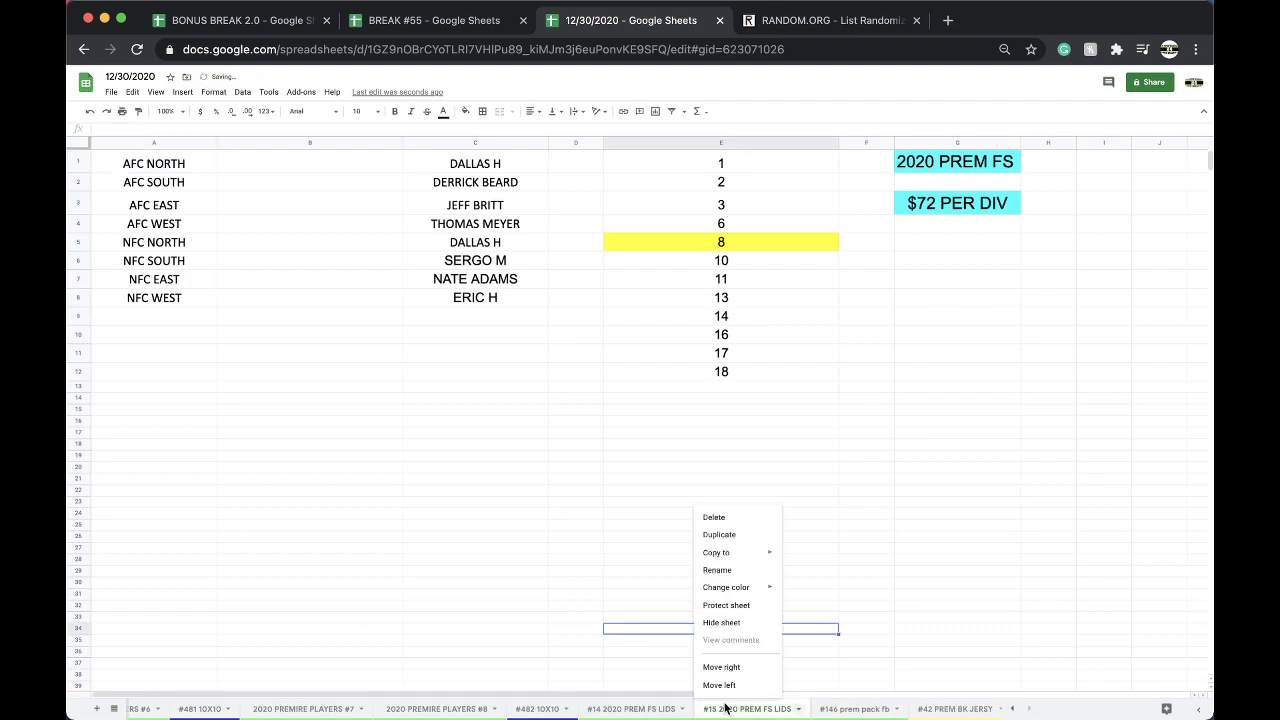
pyautogui.moveTo(726, 587)
pyautogui.click(825, 500)
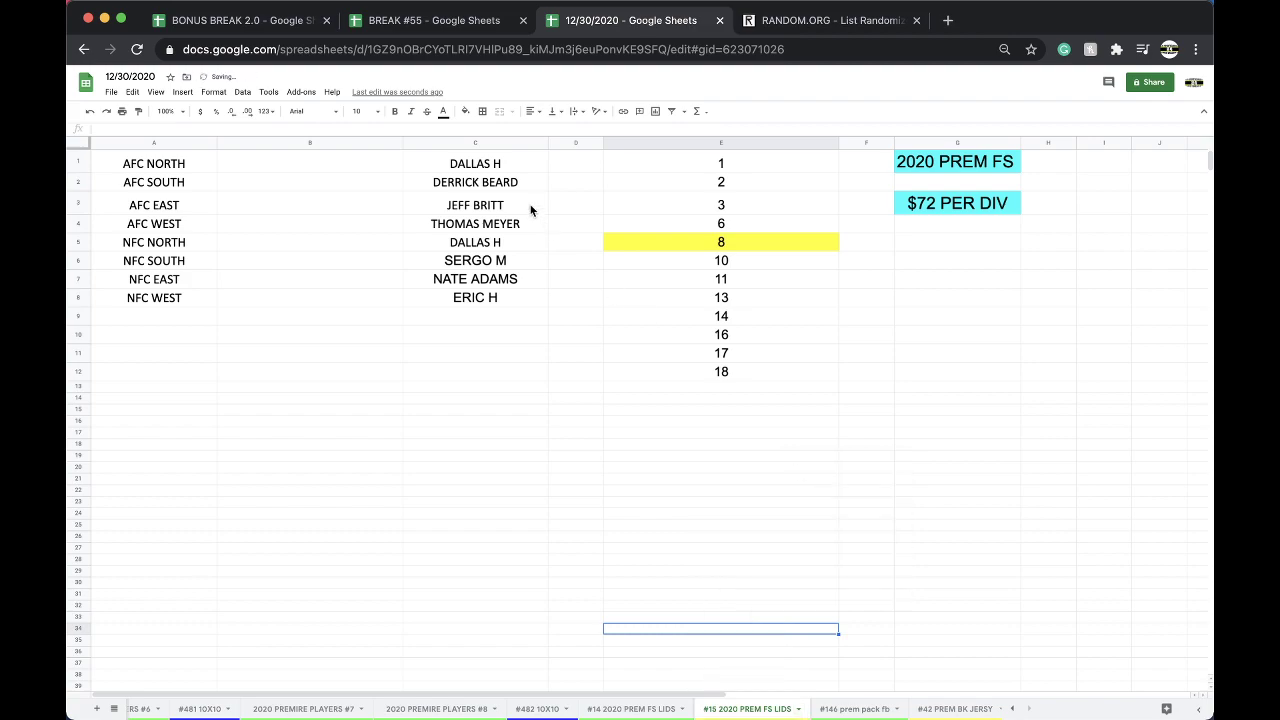
pyautogui.click(481, 142)
pyautogui.press('Delete')
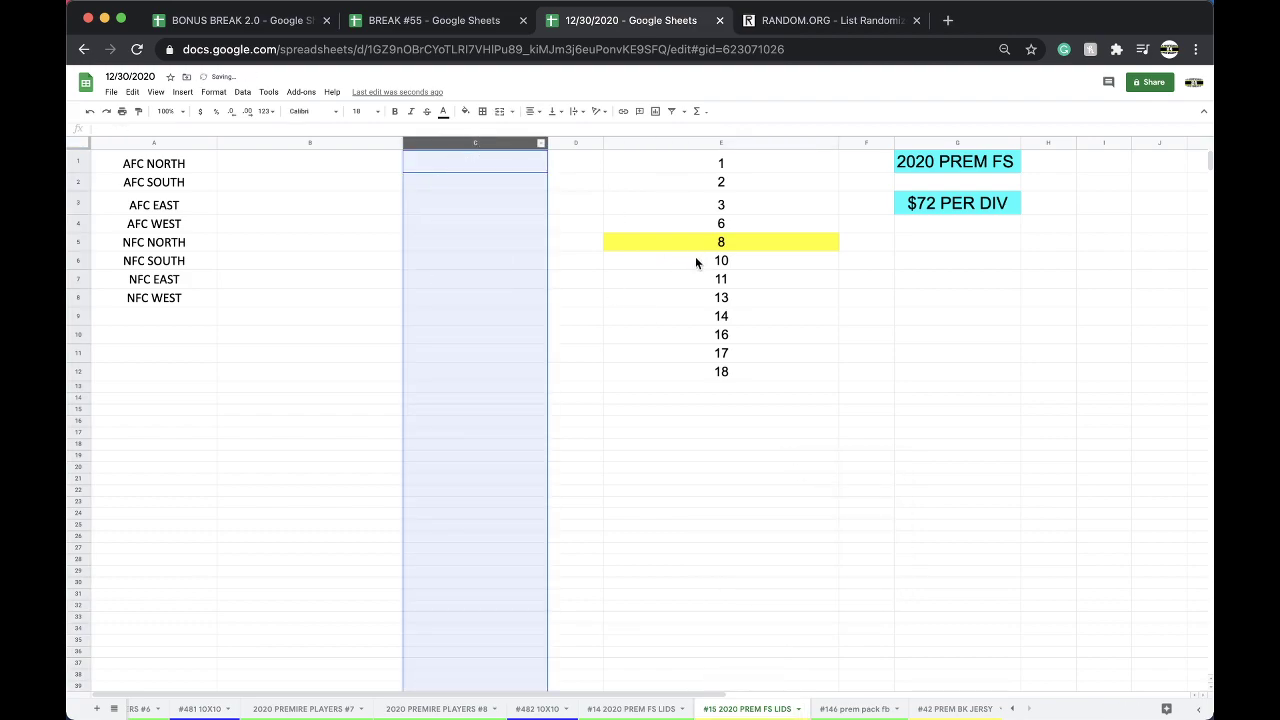
# Remove 8 from column E by shifting the following numbers up, and move the #15 sheet after #42 PREM BK JERSY.
pyautogui.moveTo(697, 261); pyautogui.dragTo(709, 357)
pyautogui.press('Delete')
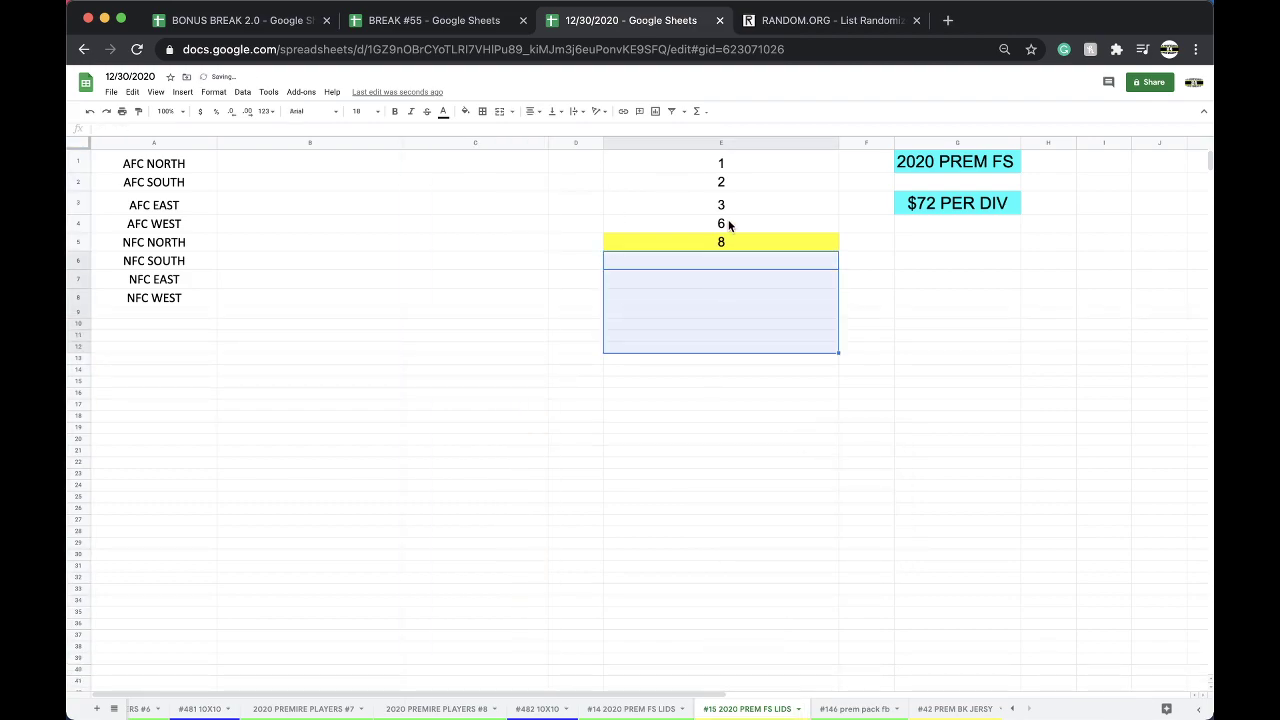
pyautogui.click(718, 242)
pyautogui.hotkey('ctrl', 'v')
pyautogui.moveTo(713, 712); pyautogui.dragTo(990, 710)
# Copy the eight participant names from column C of #14 2020 PREM FS LIDS and randomize them five times in RANDOM.ORG's List Randomizer.
pyautogui.click(620, 708)
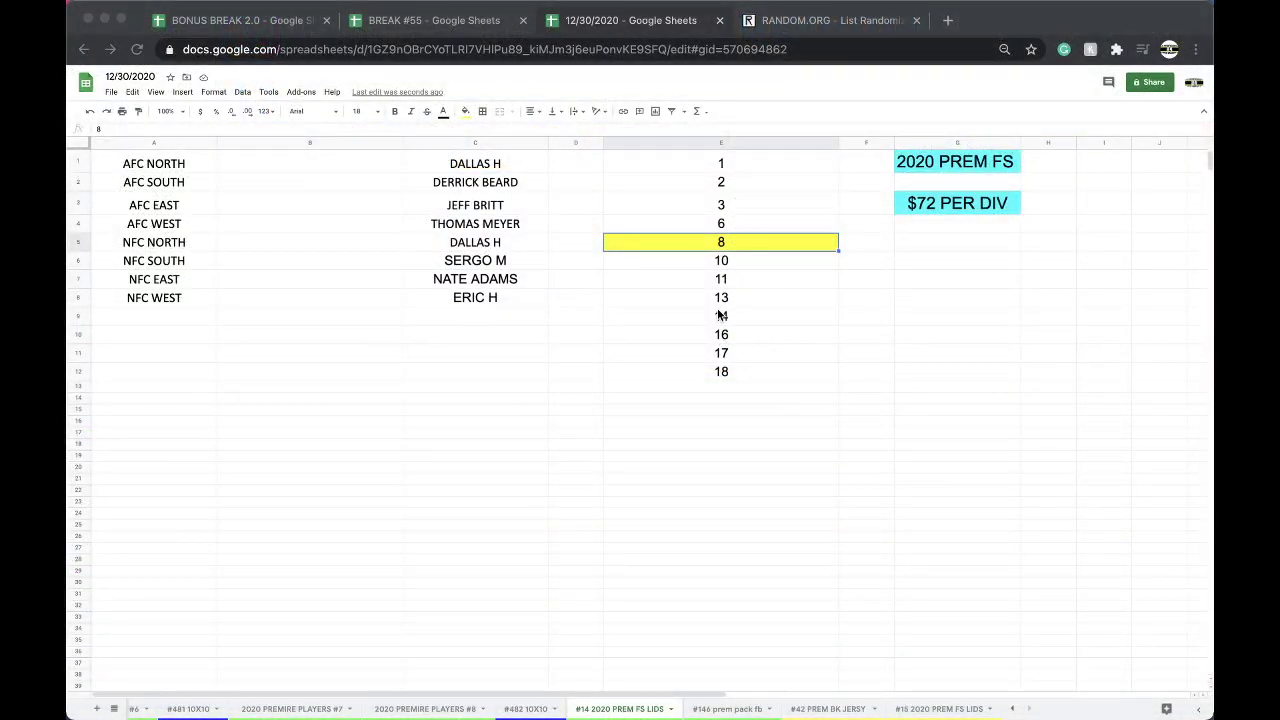
pyautogui.click(472, 164)
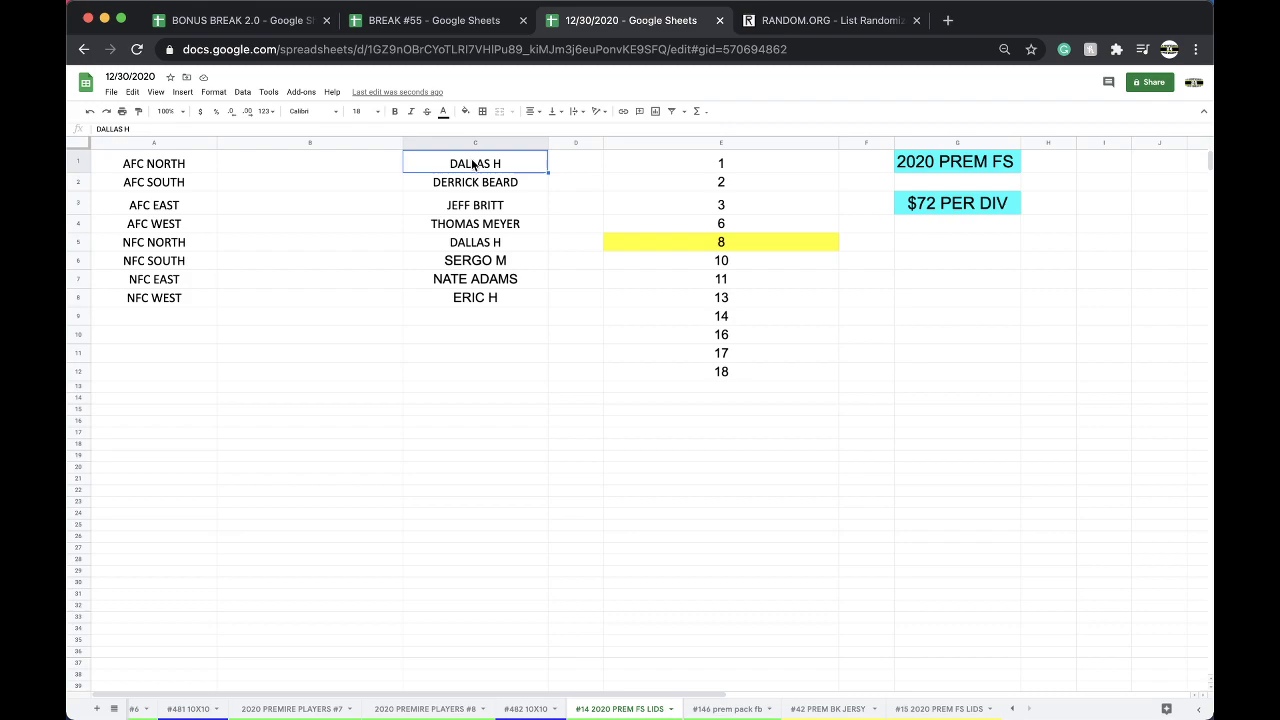
pyautogui.moveTo(472, 164); pyautogui.dragTo(476, 298)
pyautogui.hotkey('ctrl', 'c')
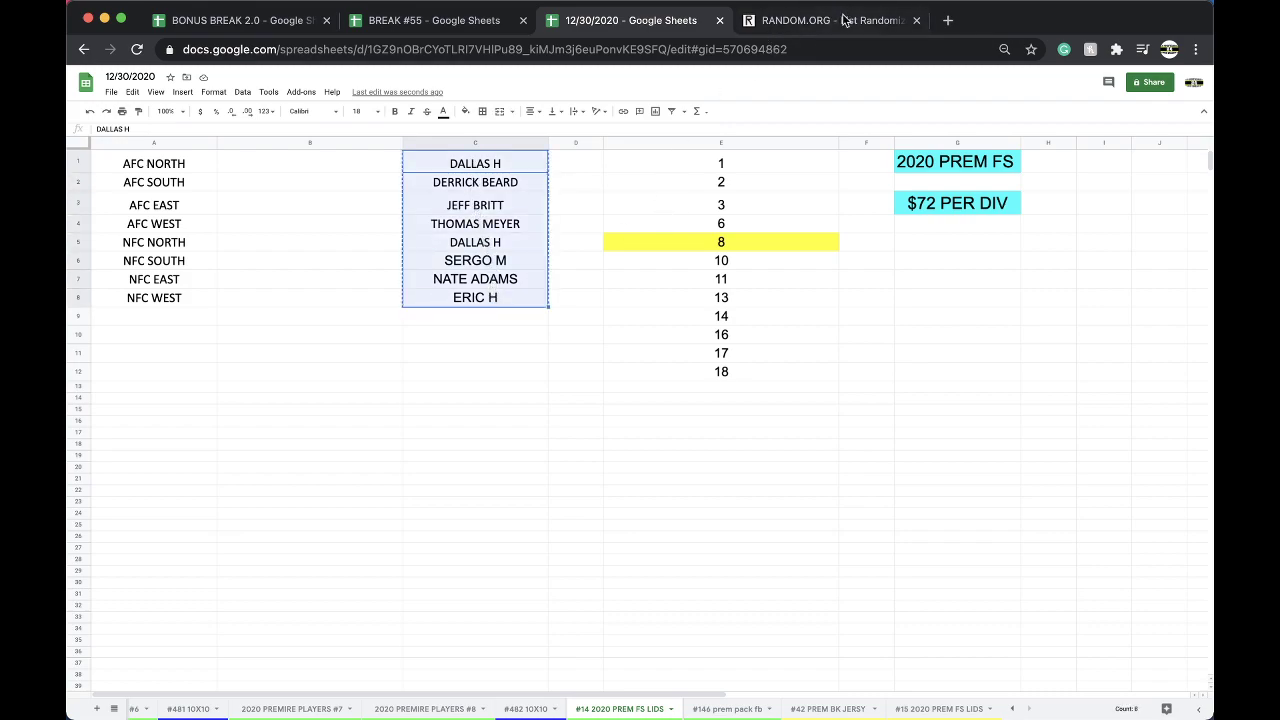
pyautogui.click(806, 24)
pyautogui.click(801, 44)
pyautogui.press('Return')
pyautogui.click(523, 358)
pyautogui.press('super+v')
pyautogui.click(344, 577)
pyautogui.click(332, 447)
pyautogui.click(332, 476)
pyautogui.click(332, 476)
pyautogui.click(332, 476)
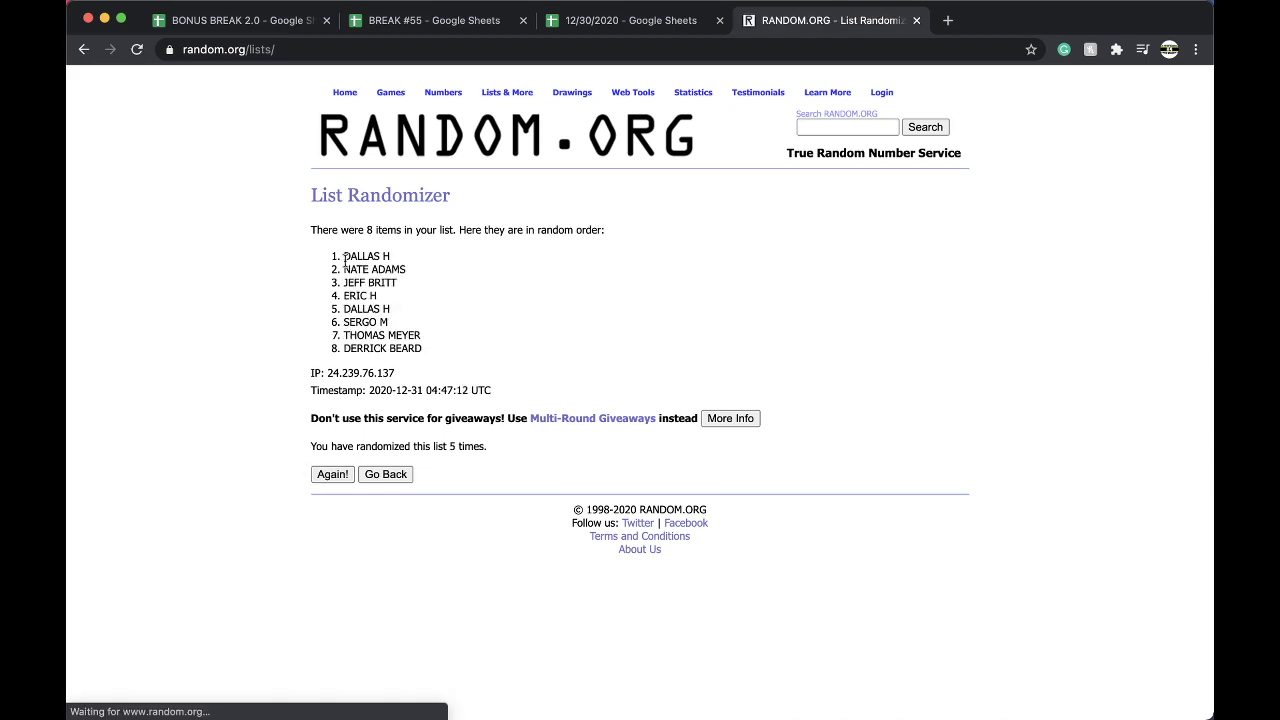
# Copy the randomized participant names into column B beside the divisions, starting at B1, and set their font size to 18.
pyautogui.moveTo(343, 252); pyautogui.dragTo(434, 352)
pyautogui.press('super+c')
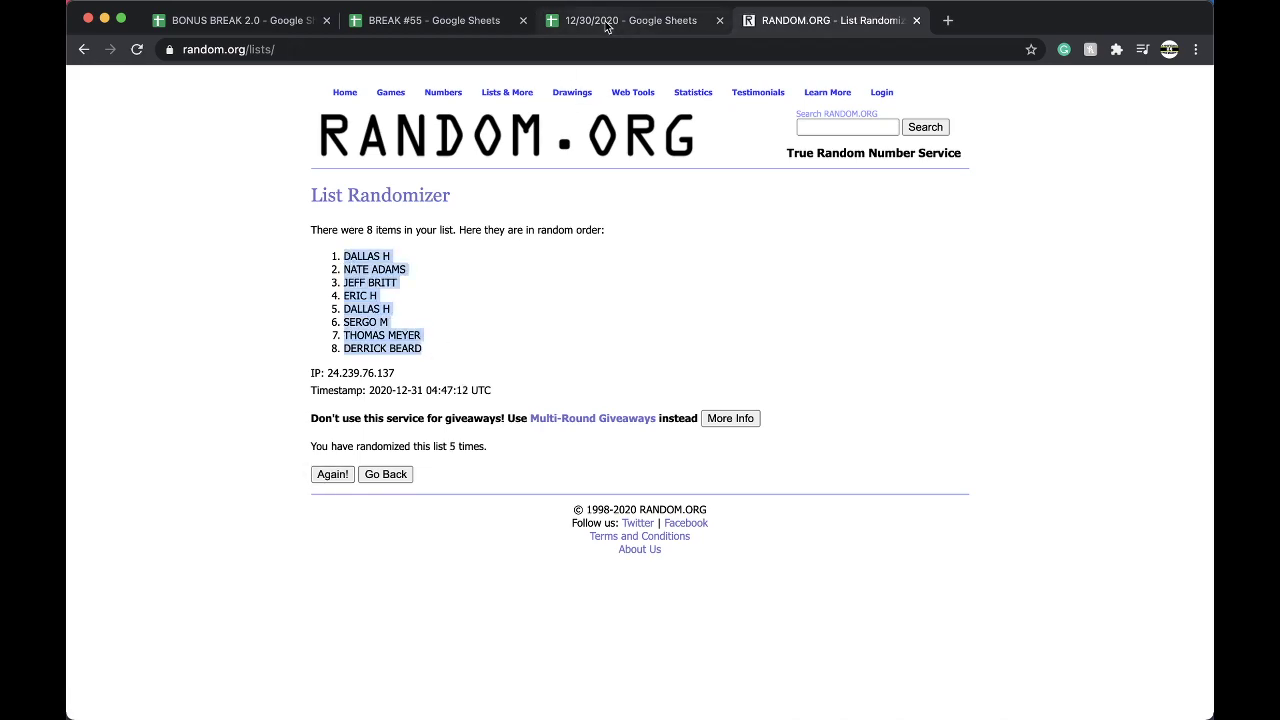
pyautogui.click(609, 22)
pyautogui.click(309, 166)
pyautogui.press('super+v')
pyautogui.click(366, 111)
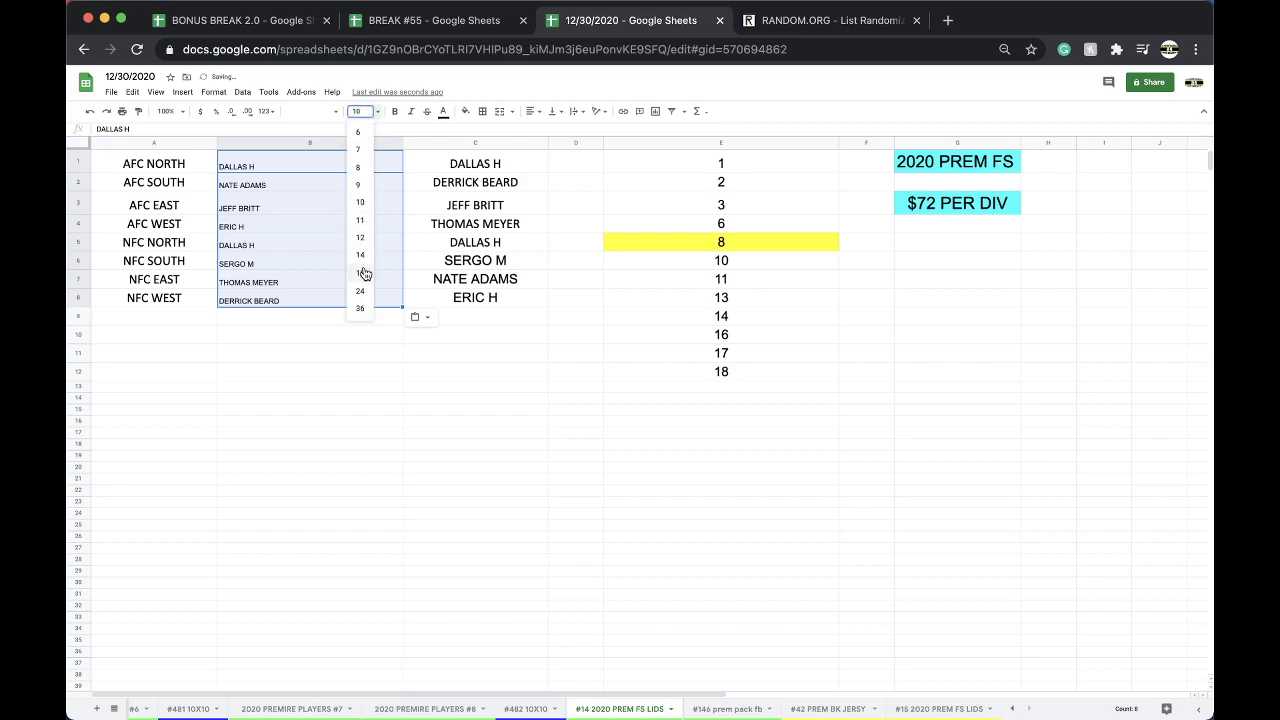
pyautogui.click(361, 272)
pyautogui.click(317, 357)
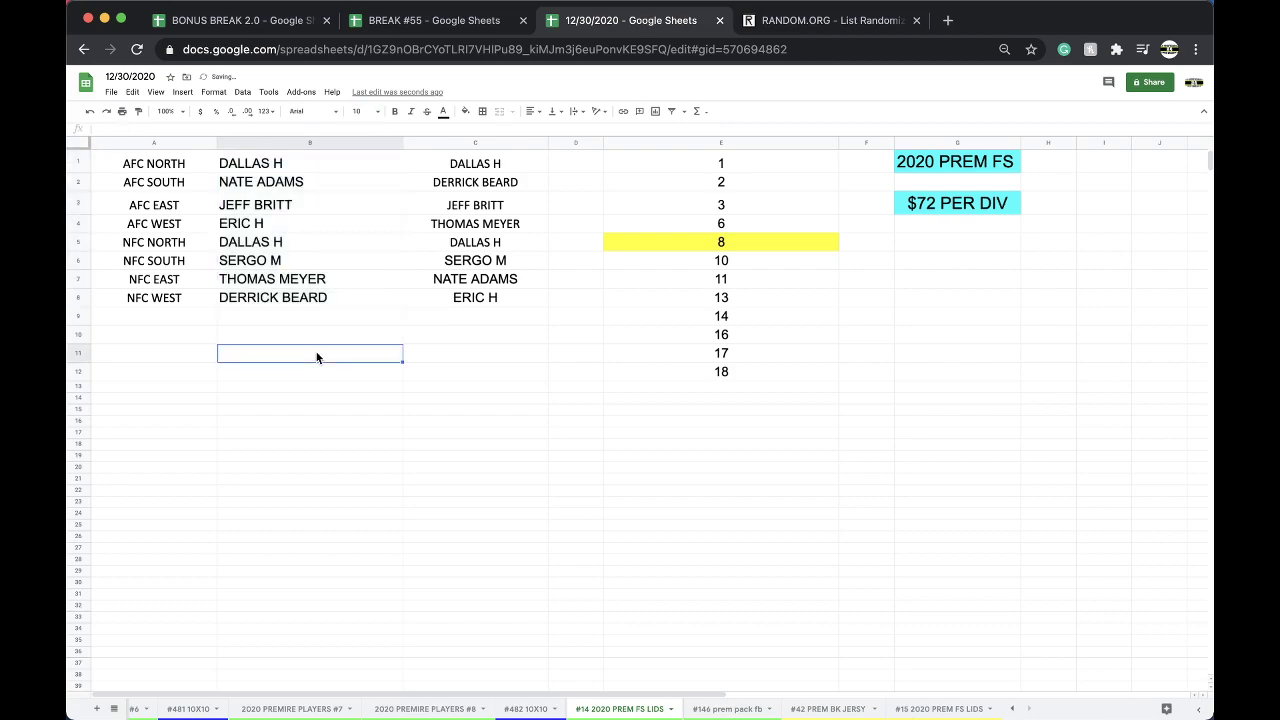